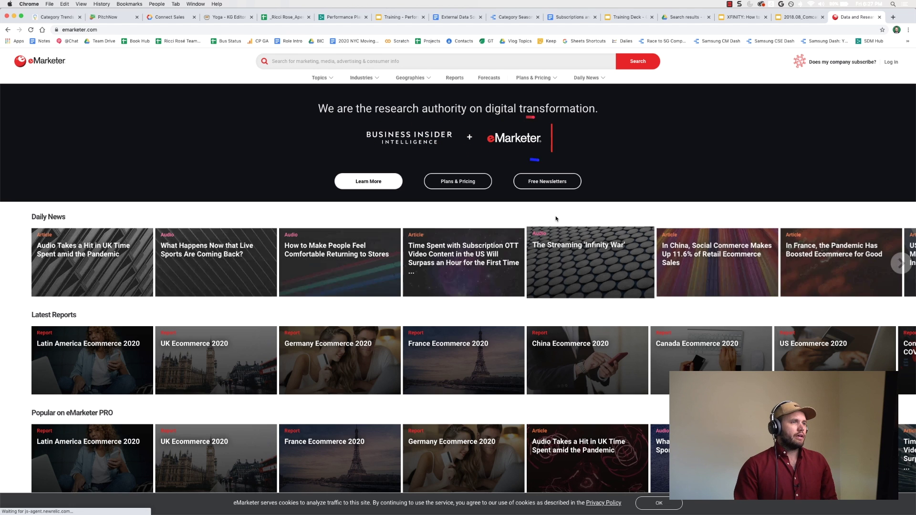
- Search eMarketer for 'footwear' to list the 54 matching charts and articles
{"action": "left_click", "coordinate": [320, 63]}
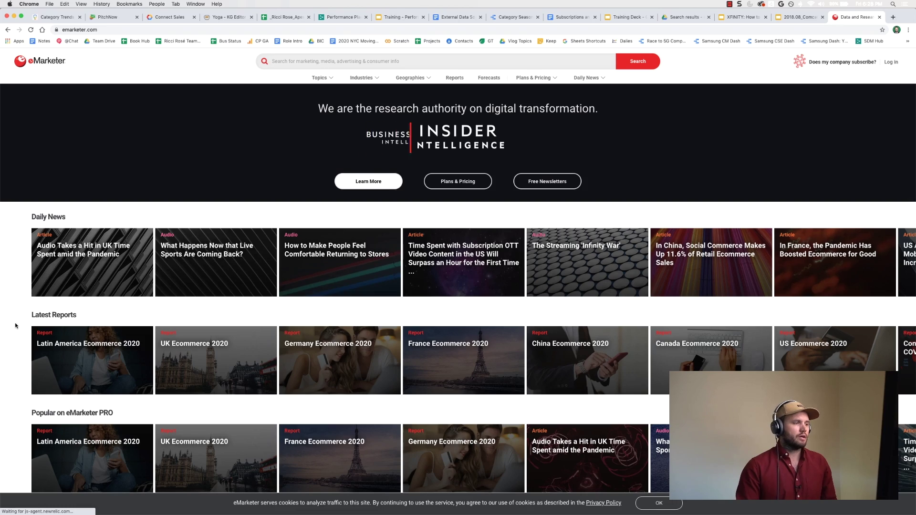
{"action": "scroll", "coordinate": [31, 234], "scroll_direction": "down", "scroll_amount": 1}
{"action": "scroll", "coordinate": [31, 235], "scroll_direction": "down", "scroll_amount": 5}
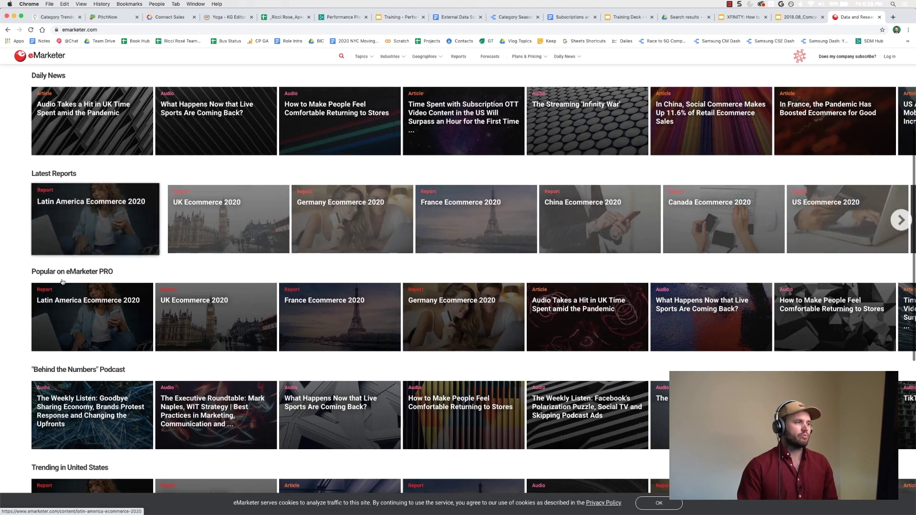
{"action": "scroll", "coordinate": [59, 332], "scroll_direction": "down", "scroll_amount": 5}
{"action": "scroll", "coordinate": [58, 332], "scroll_direction": "down", "scroll_amount": 5}
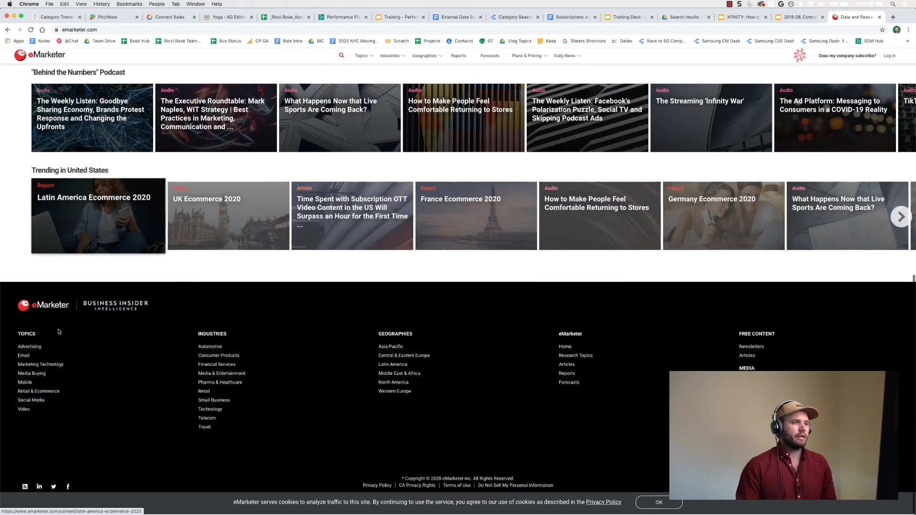
{"action": "scroll", "coordinate": [328, 131], "scroll_direction": "up", "scroll_amount": 15}
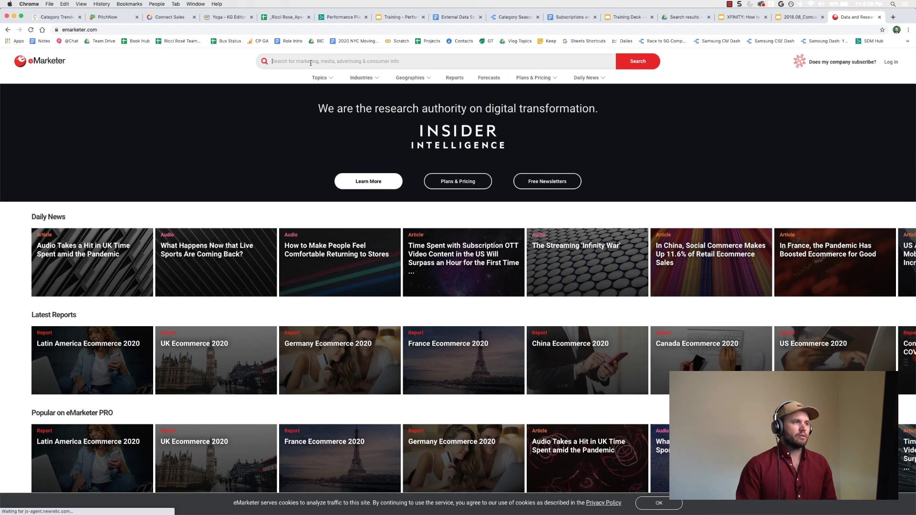
{"action": "left_click", "coordinate": [311, 62]}
{"action": "type", "text": "foot"}
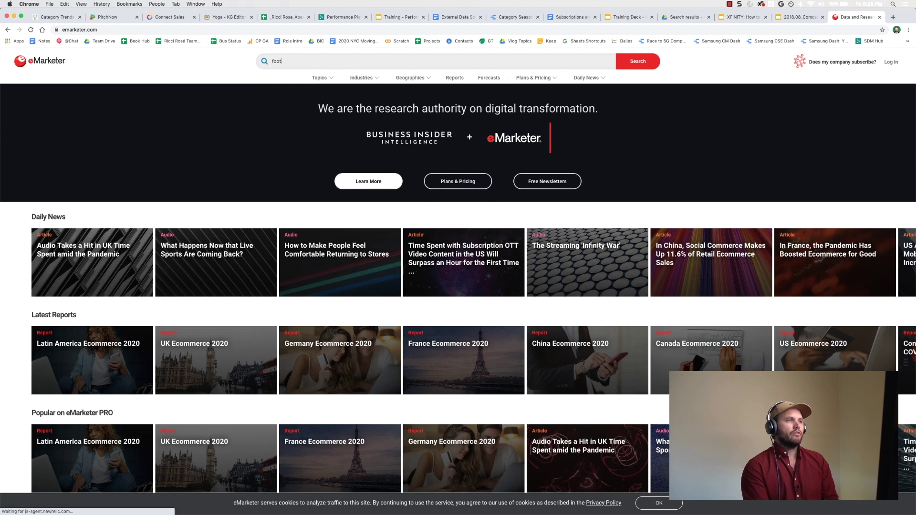
{"action": "type", "text": "wear"}
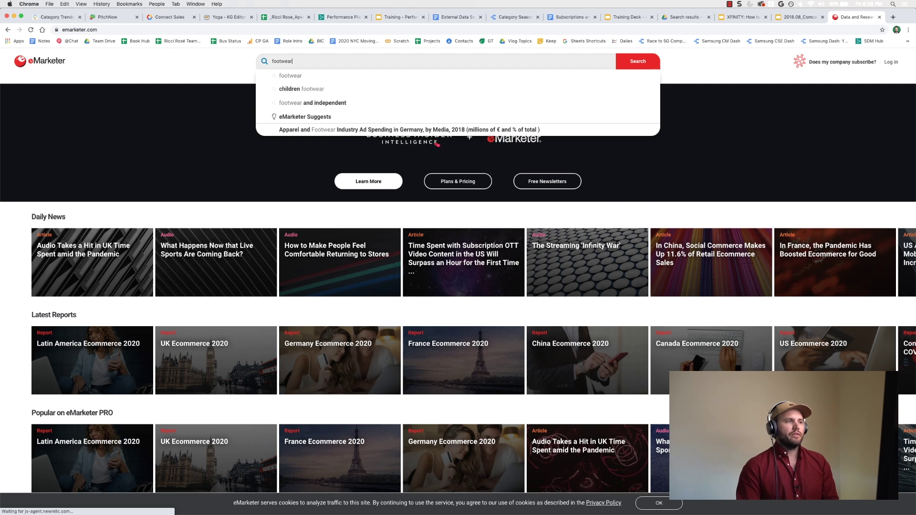
{"action": "key", "text": "Return"}
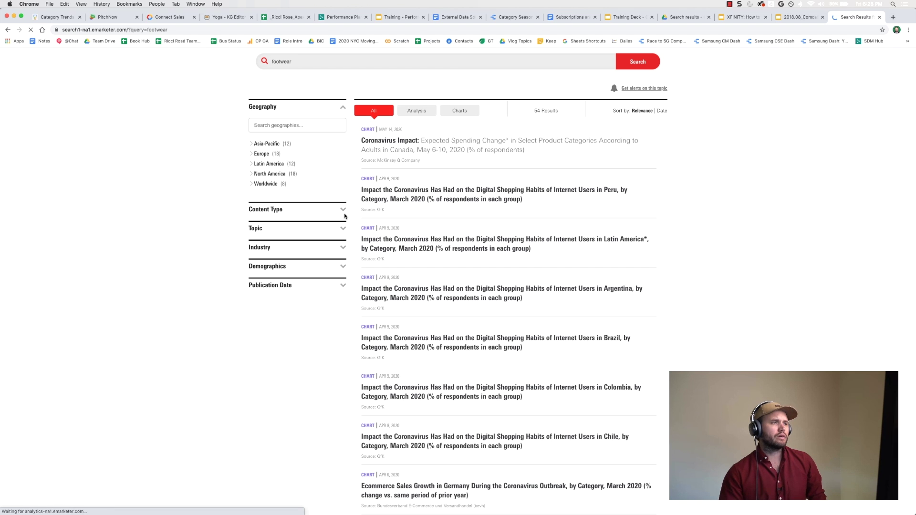
- Filter the footwear results by Content Type to Chart only, leaving 40 results
{"action": "left_click", "coordinate": [343, 210]}
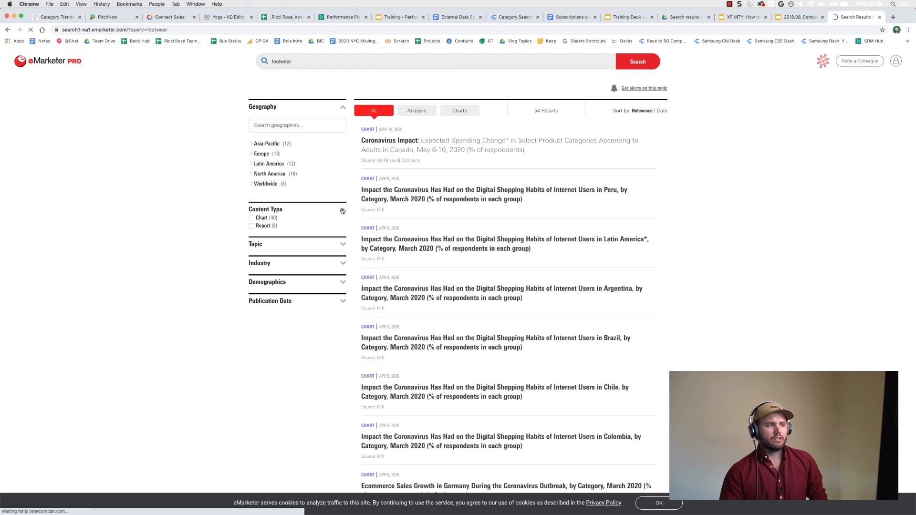
{"action": "left_click", "coordinate": [252, 219]}
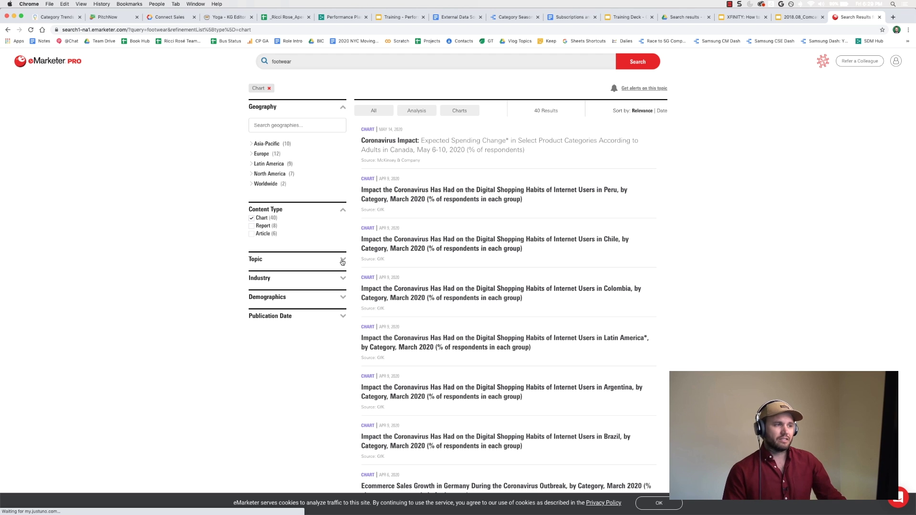
- Set the Topic filter to Marketing, then Ad Spending, leaving the German apparel ad spending chart
{"action": "left_click", "coordinate": [343, 261]}
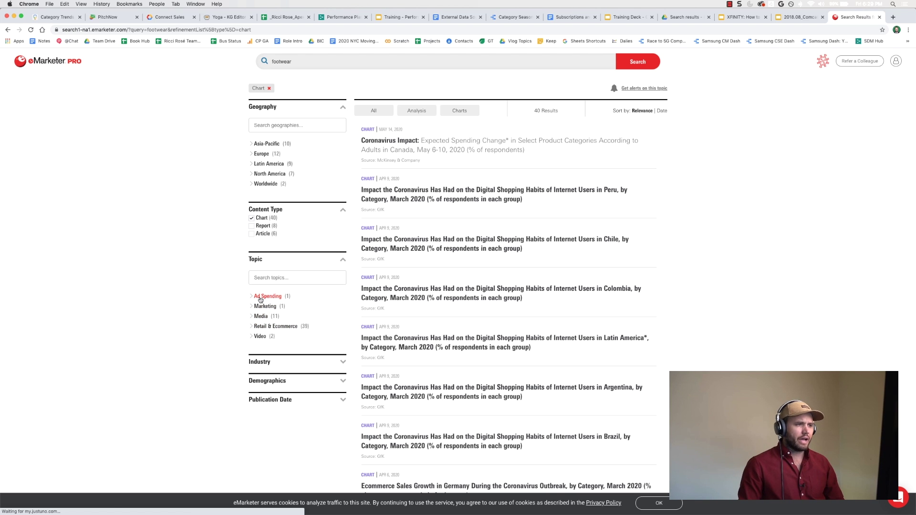
{"action": "left_click", "coordinate": [265, 306]}
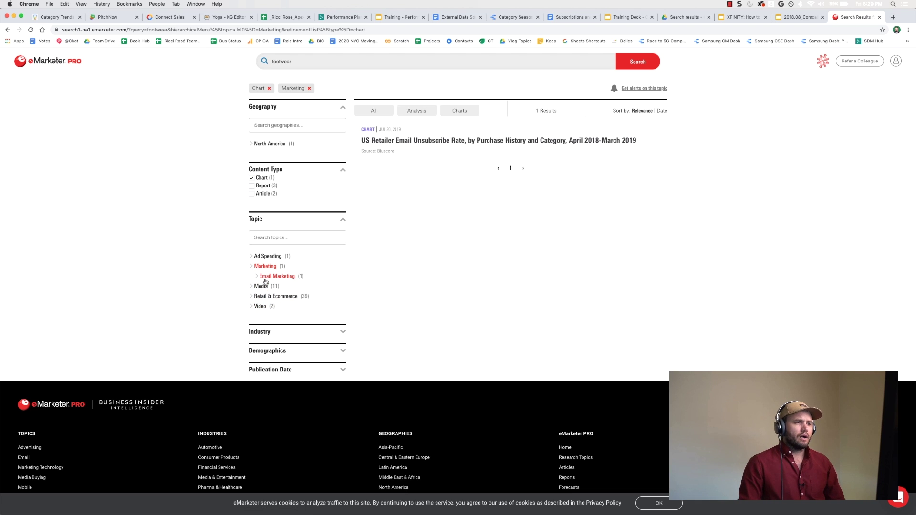
{"action": "left_click", "coordinate": [265, 257]}
- Expand the Industry filter, then apply and remove the Europe geography filter
{"action": "scroll", "coordinate": [267, 260], "scroll_direction": "down", "scroll_amount": 3}
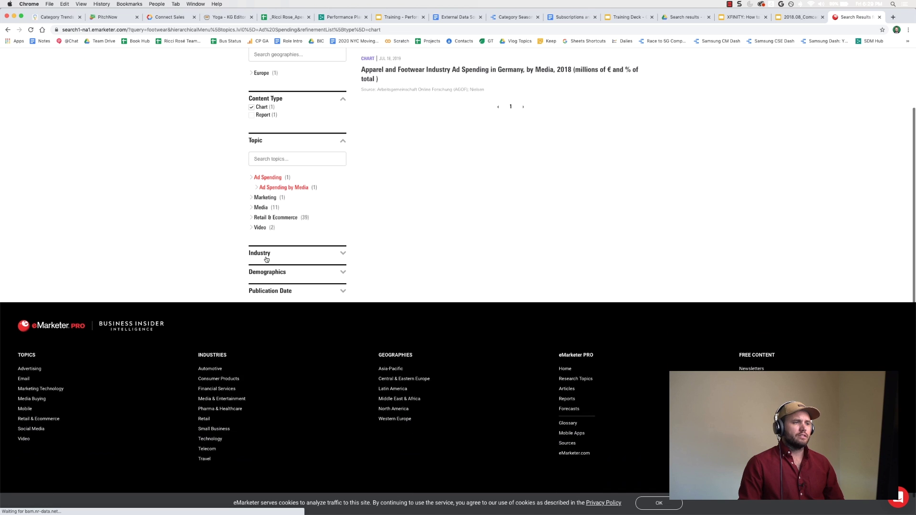
{"action": "left_click", "coordinate": [341, 245]}
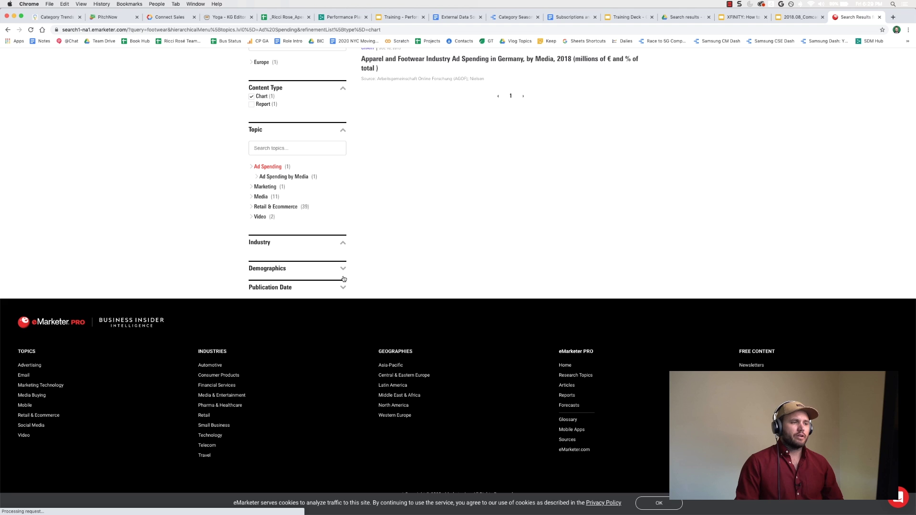
{"action": "scroll", "coordinate": [417, 260], "scroll_direction": "up", "scroll_amount": 3}
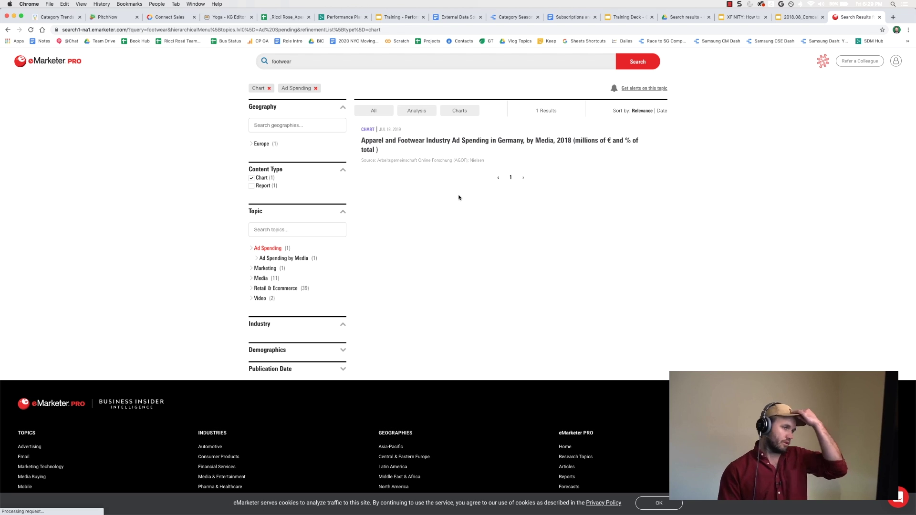
{"action": "mouse_move", "coordinate": [468, 150]}
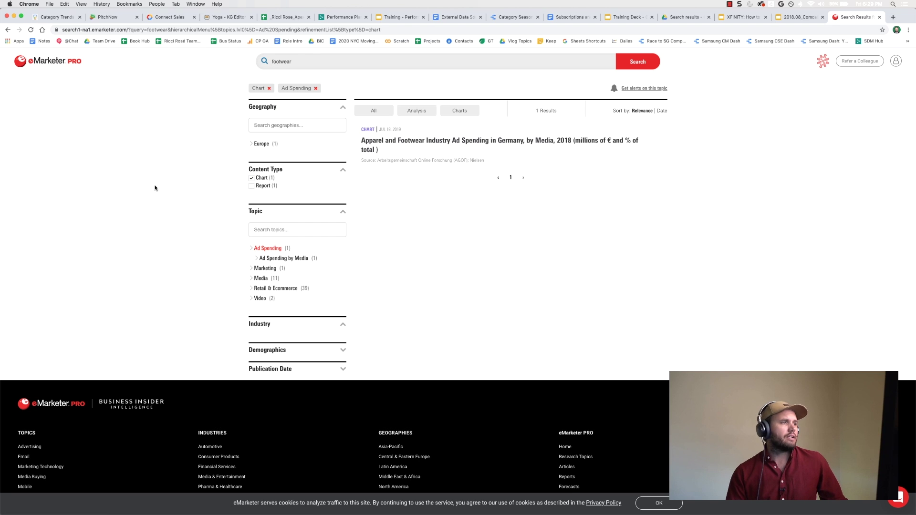
{"action": "left_click", "coordinate": [256, 144]}
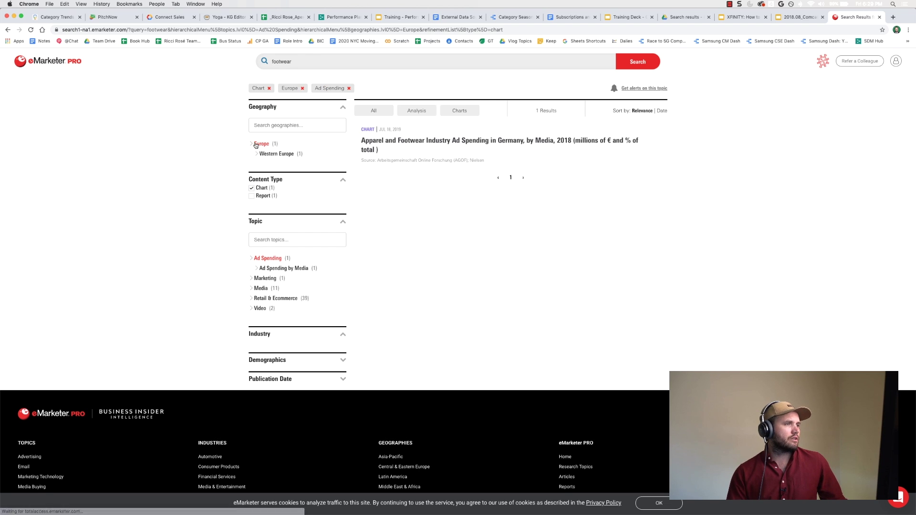
{"action": "left_click", "coordinate": [251, 144]}
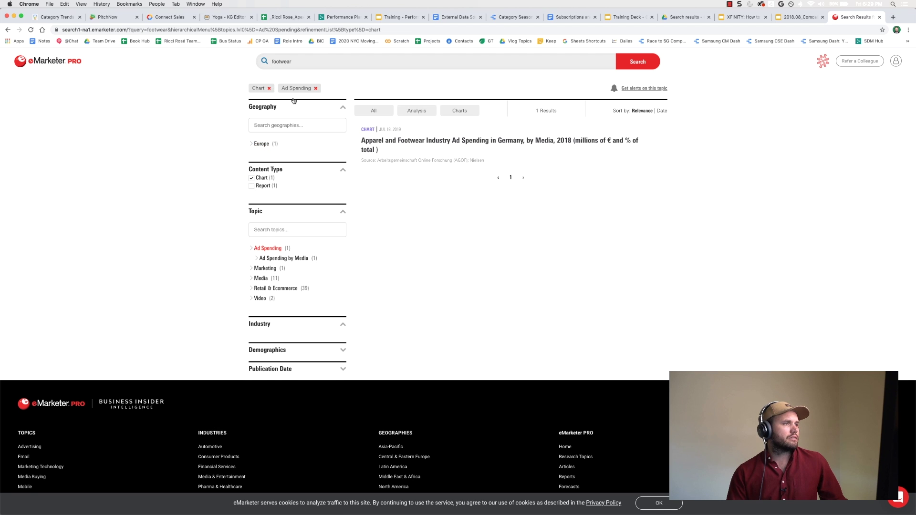
- Remove the Ad Spending filter and set Geography to North America, then United States, showing 6 charts
{"action": "left_click", "coordinate": [261, 249]}
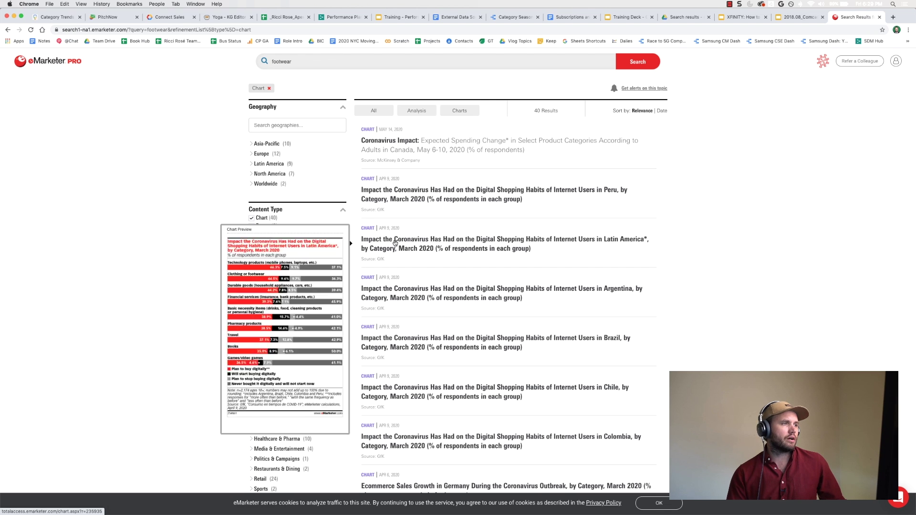
{"action": "left_click", "coordinate": [253, 175]}
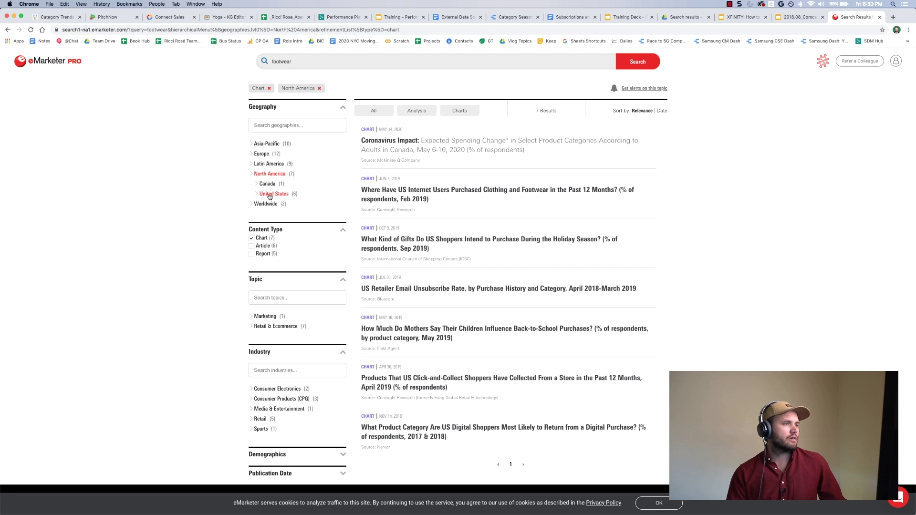
{"action": "left_click", "coordinate": [269, 196]}
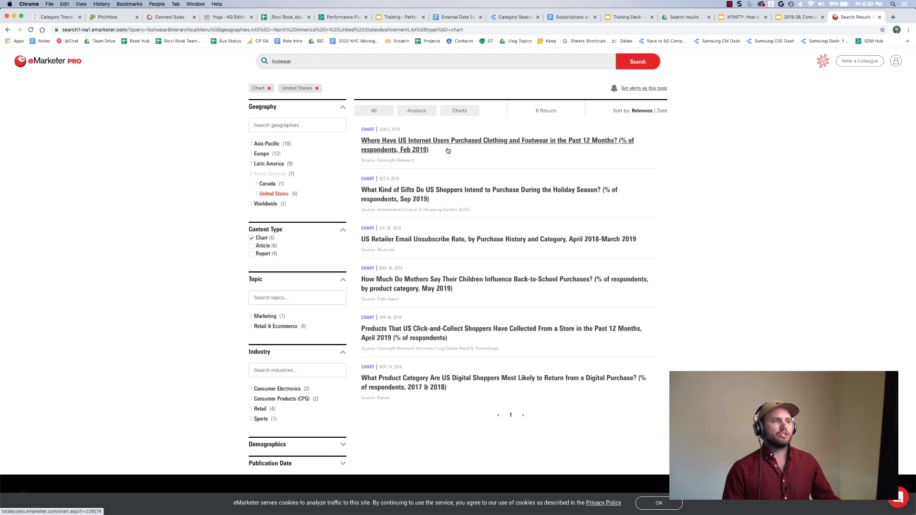
{"action": "mouse_move", "coordinate": [438, 153]}
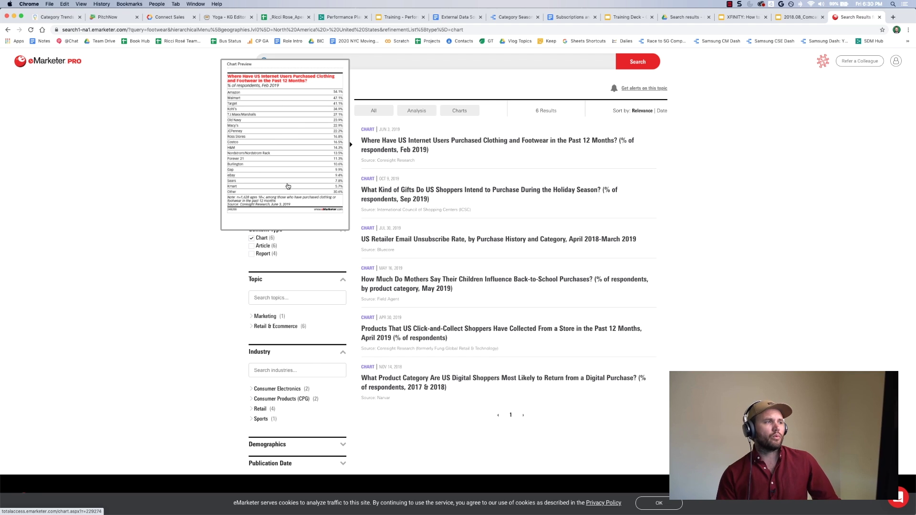
- Open the 'Where Have US Internet Users Purchased Clothing and Footwear in the Past 12 Months?' chart
{"action": "left_click", "coordinate": [389, 142]}
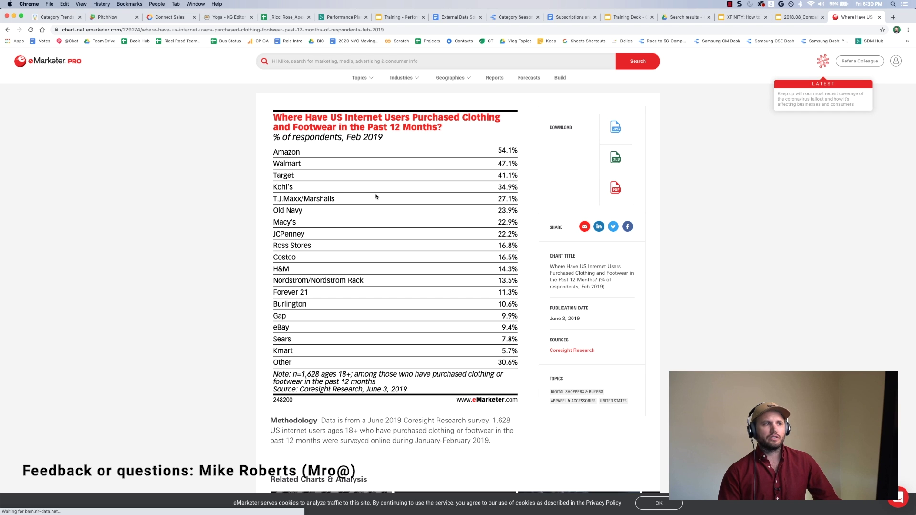
{"action": "mouse_move", "coordinate": [384, 221]}
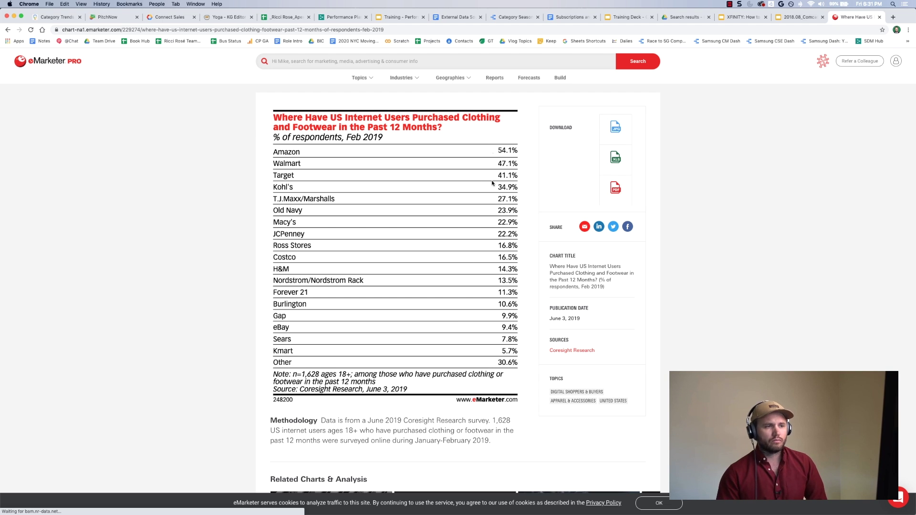
- Scroll through the clothing purchases chart, then go back to the six United States results
{"action": "scroll", "coordinate": [485, 371], "scroll_direction": "down", "scroll_amount": 4}
{"action": "scroll", "coordinate": [485, 372], "scroll_direction": "up", "scroll_amount": 4}
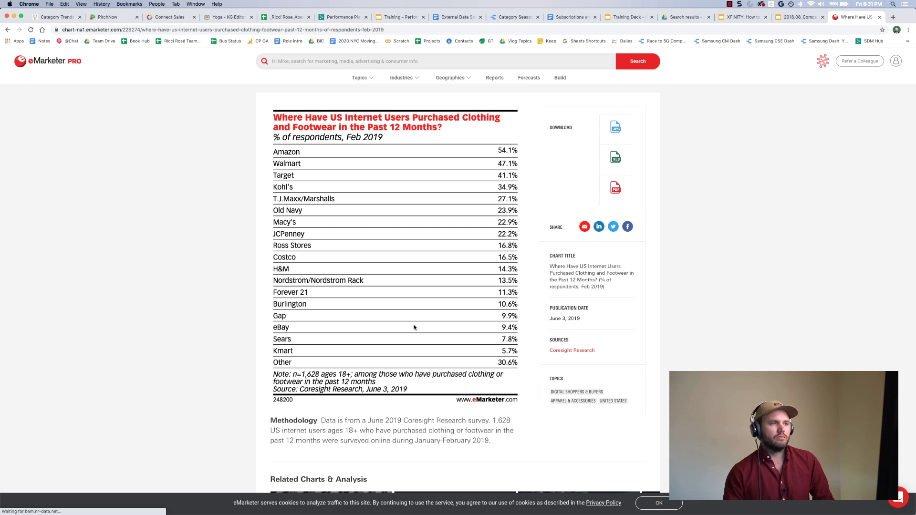
{"action": "scroll", "coordinate": [414, 327], "scroll_direction": "down", "scroll_amount": 10}
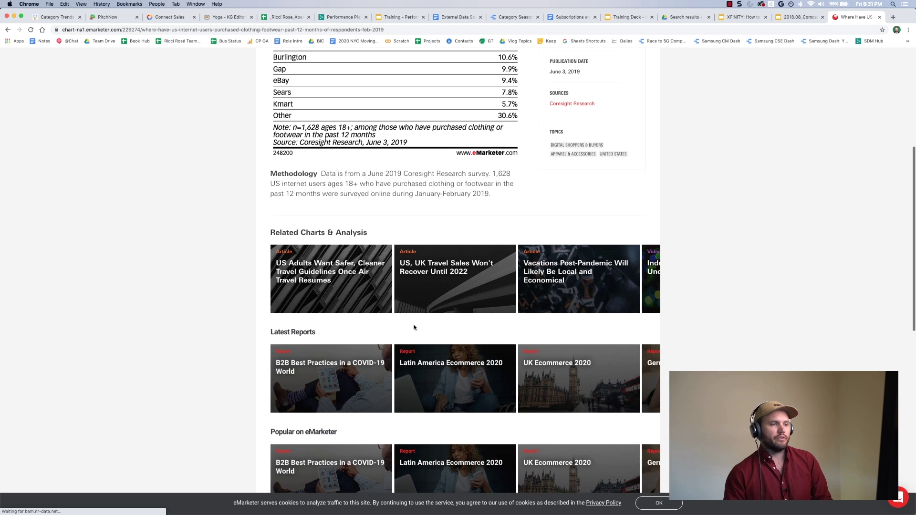
{"action": "scroll", "coordinate": [415, 328], "scroll_direction": "up", "scroll_amount": 15}
{"action": "scroll", "coordinate": [414, 328], "scroll_direction": "down", "scroll_amount": 1}
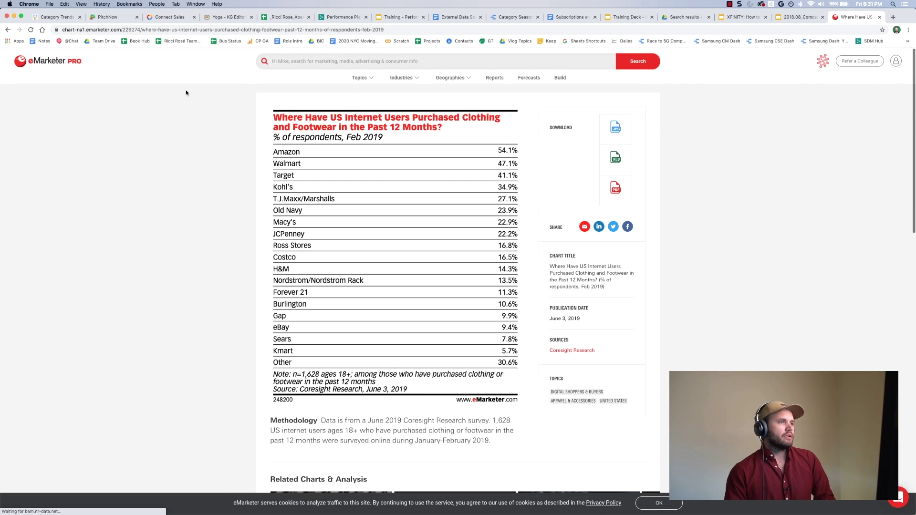
{"action": "left_click", "coordinate": [7, 29]}
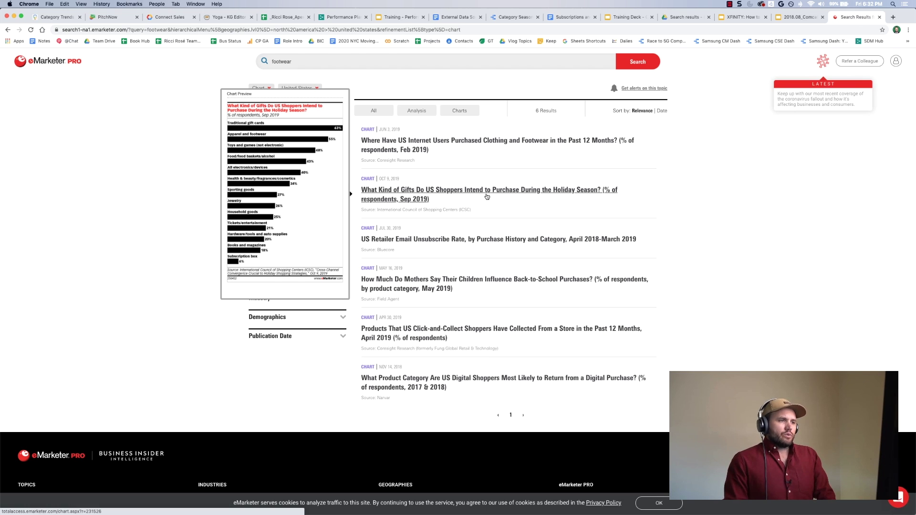
- Open the chart on product categories US digital shoppers most return, then show the Topics list
{"action": "mouse_move", "coordinate": [488, 240]}
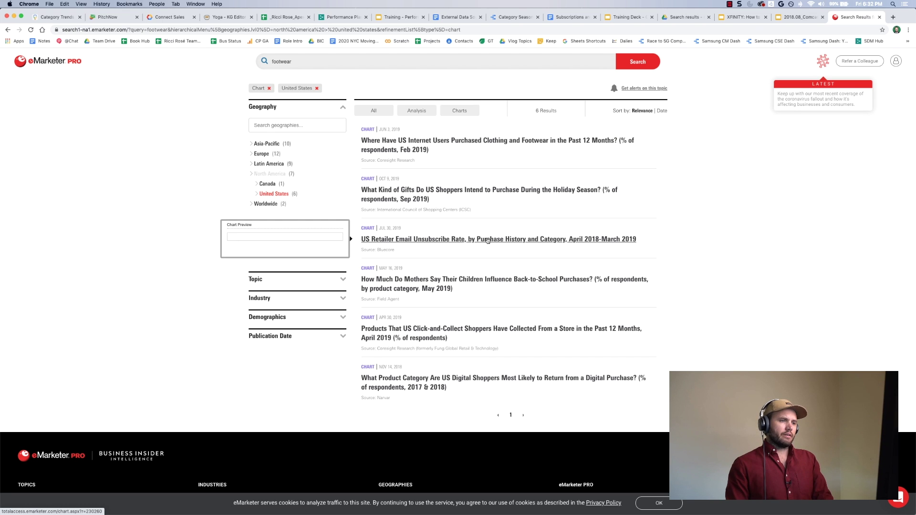
{"action": "mouse_move", "coordinate": [478, 286]}
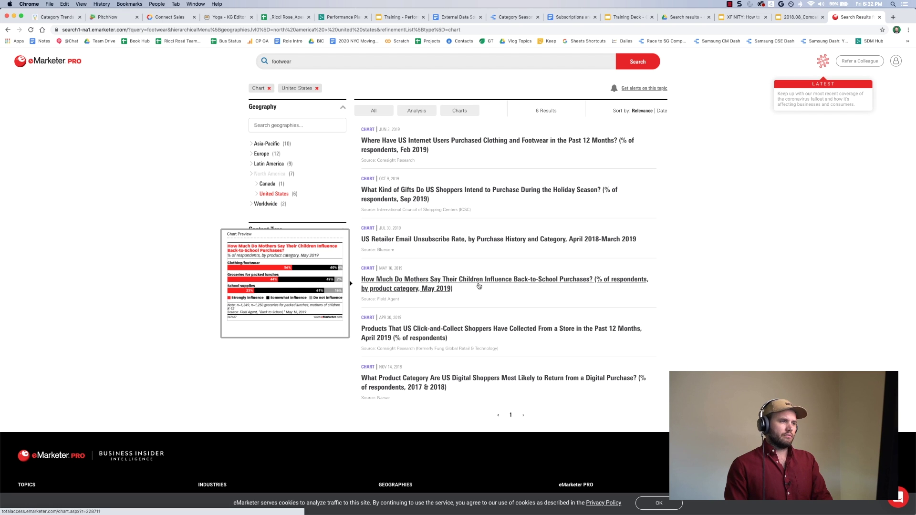
{"action": "mouse_move", "coordinate": [474, 329]}
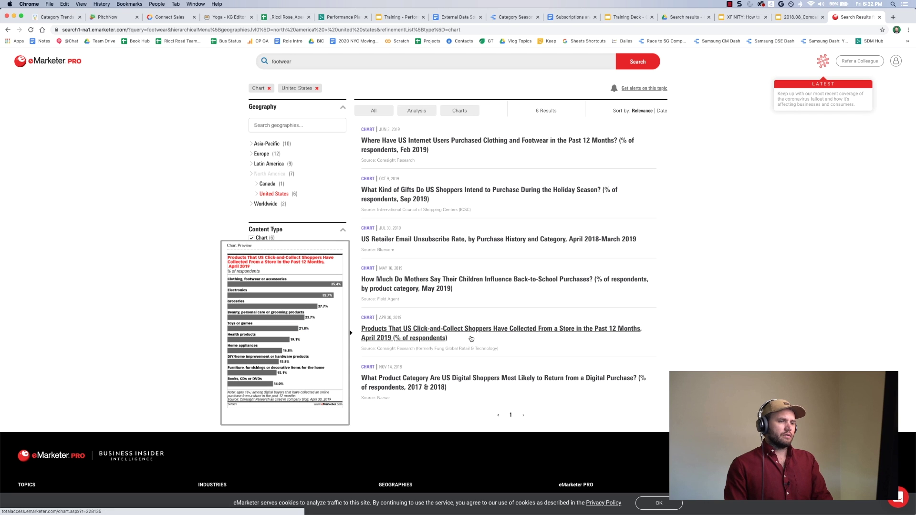
{"action": "mouse_move", "coordinate": [461, 381]}
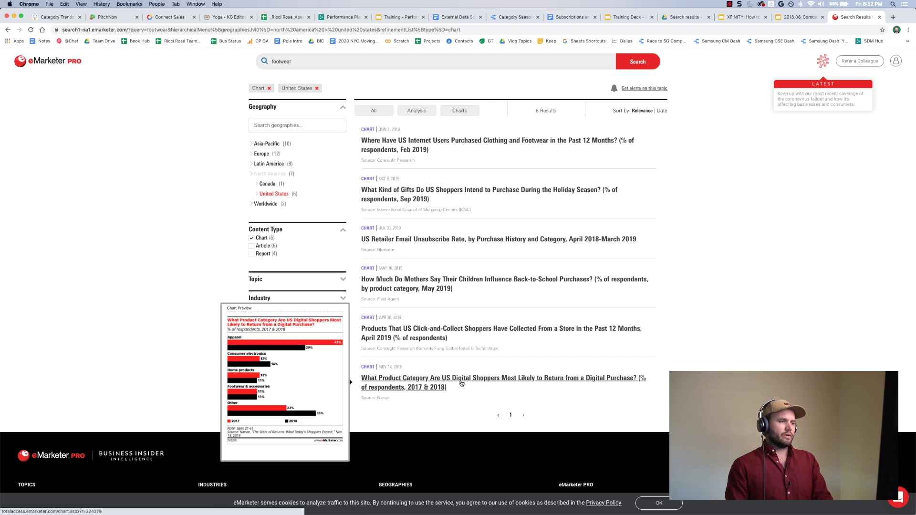
{"action": "left_click", "coordinate": [461, 382]}
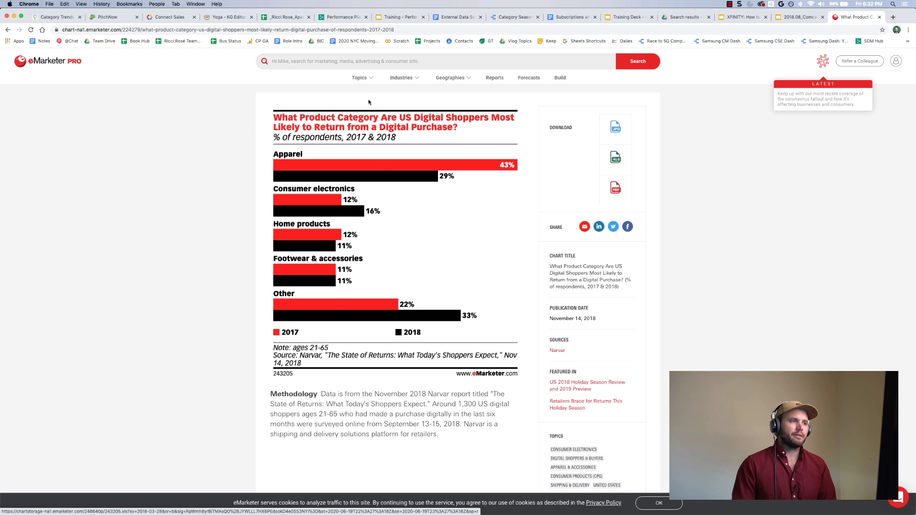
{"action": "left_click", "coordinate": [370, 82]}
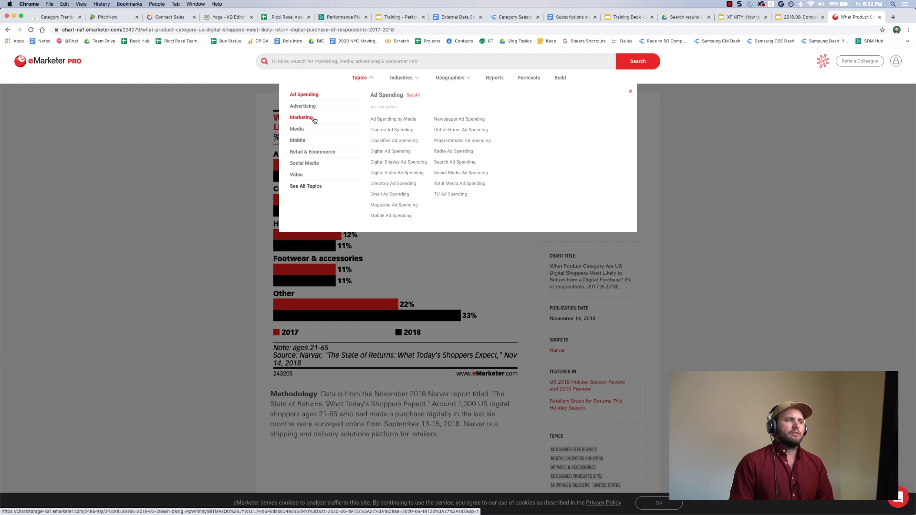
- Go to the Luxury Goods page from the Industries menu
{"action": "left_click", "coordinate": [415, 80]}
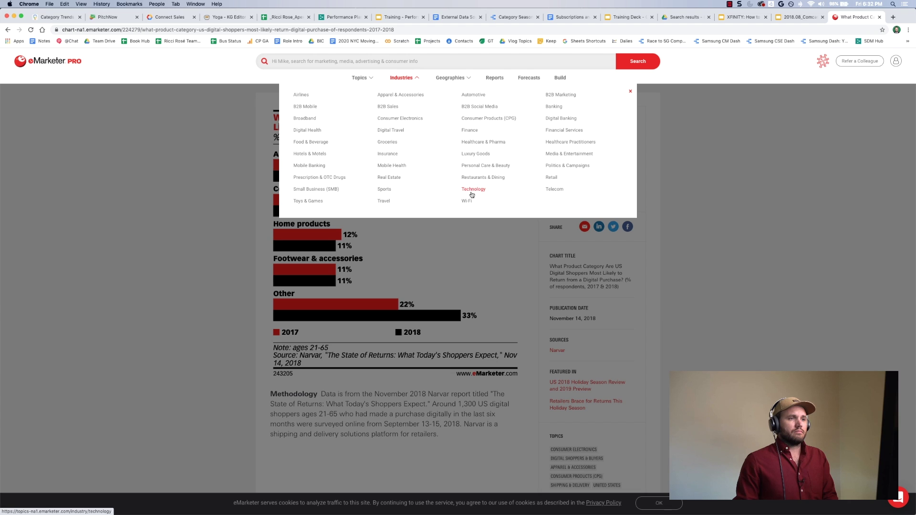
{"action": "left_click", "coordinate": [483, 155]}
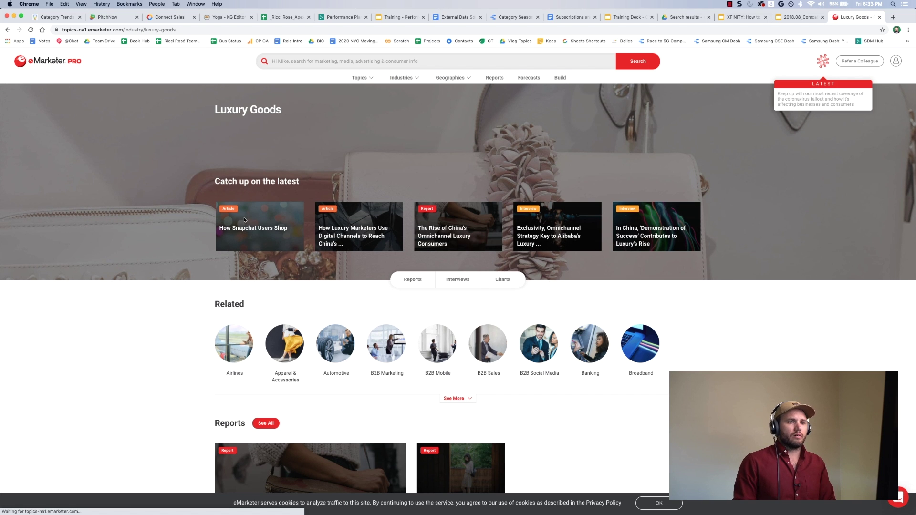
- List all Luxury Goods charts via See All in the Charts section and preview the results
{"action": "scroll", "coordinate": [763, 256], "scroll_direction": "down", "scroll_amount": 8}
{"action": "scroll", "coordinate": [764, 256], "scroll_direction": "down", "scroll_amount": 9}
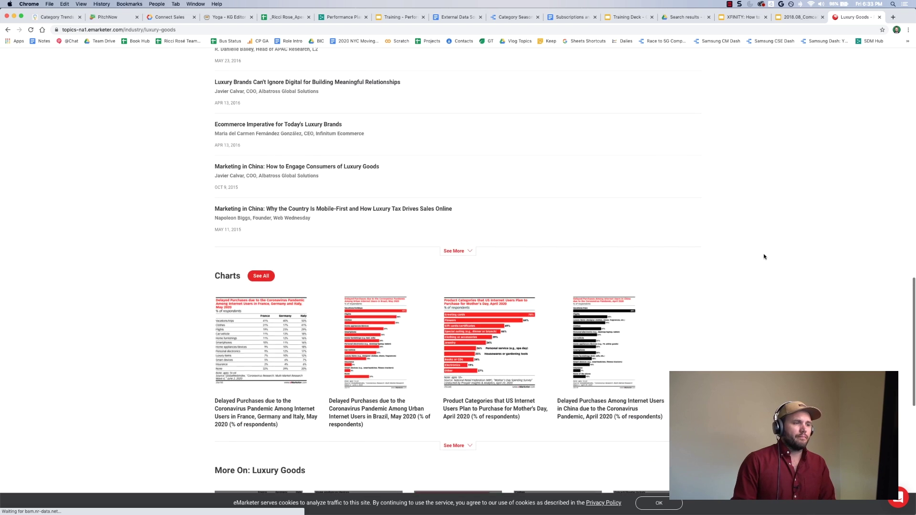
{"action": "scroll", "coordinate": [763, 256], "scroll_direction": "down", "scroll_amount": 4}
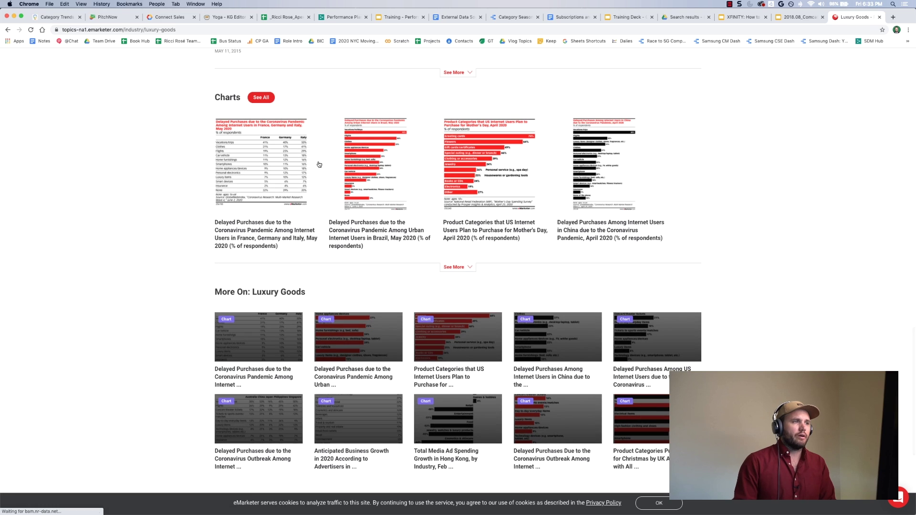
{"action": "left_click", "coordinate": [256, 98]}
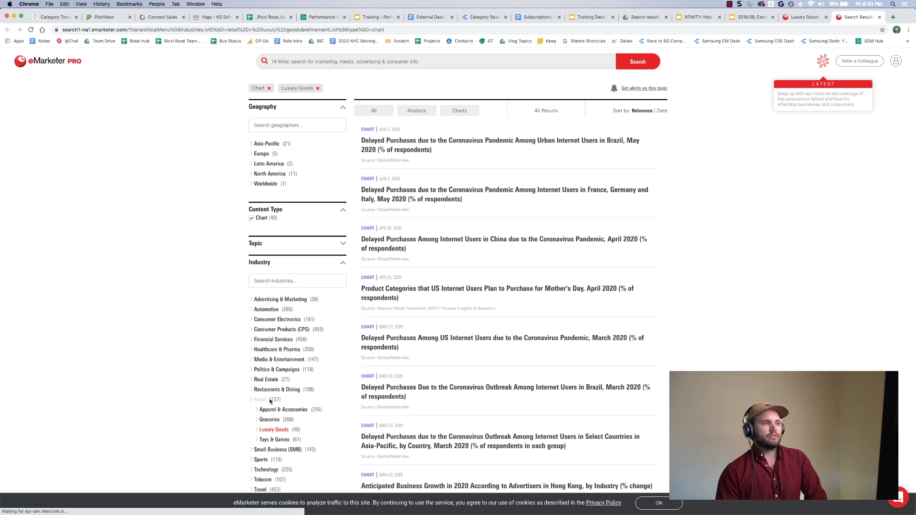
{"action": "mouse_move", "coordinate": [435, 150]}
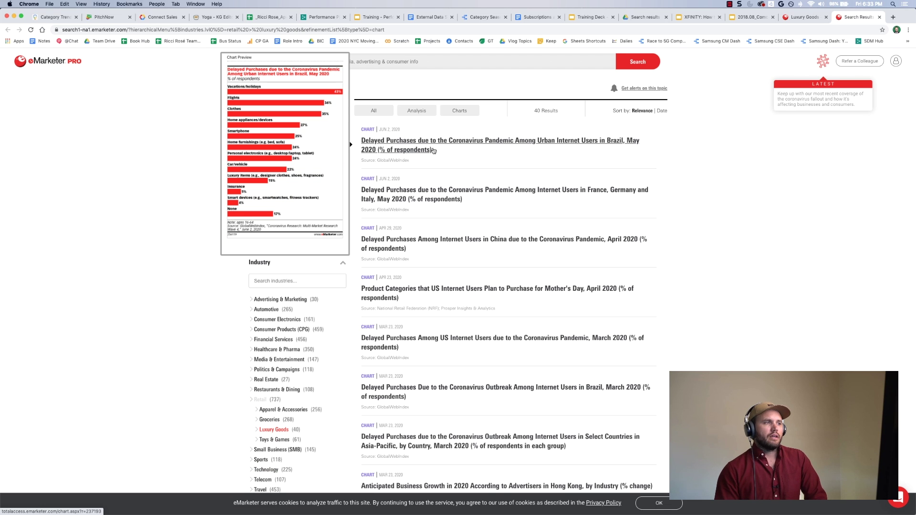
{"action": "mouse_move", "coordinate": [436, 191]}
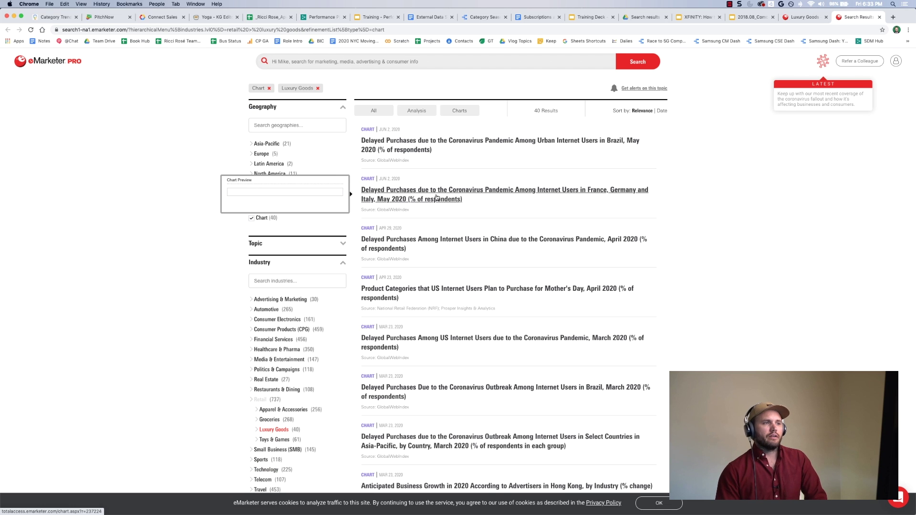
{"action": "mouse_move", "coordinate": [433, 245]}
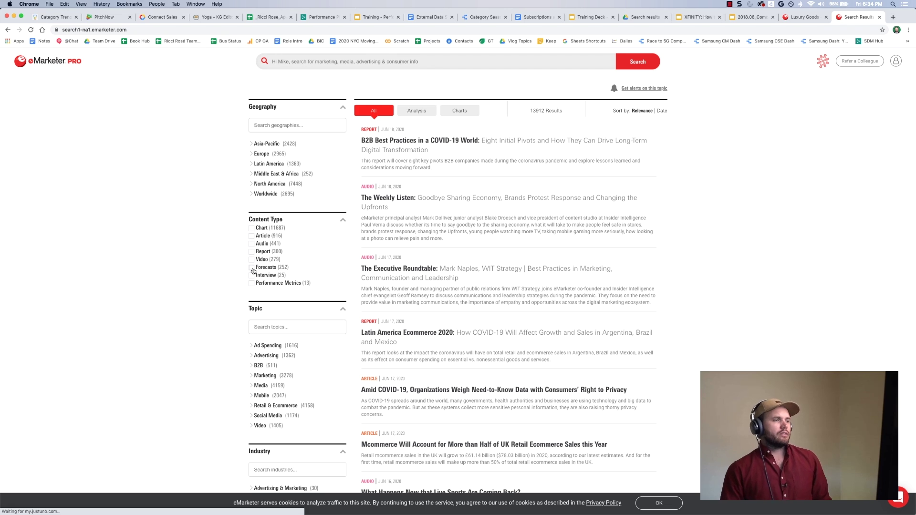
- Limit results to the 252 Forecasts and scroll down to the Connected TV, US forecast
{"action": "left_click", "coordinate": [252, 269]}
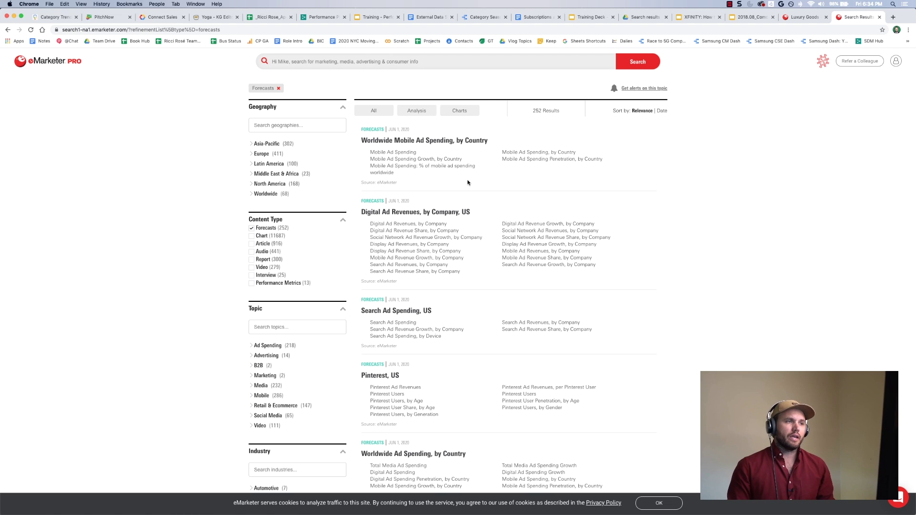
{"action": "scroll", "coordinate": [599, 341], "scroll_direction": "down", "scroll_amount": 3}
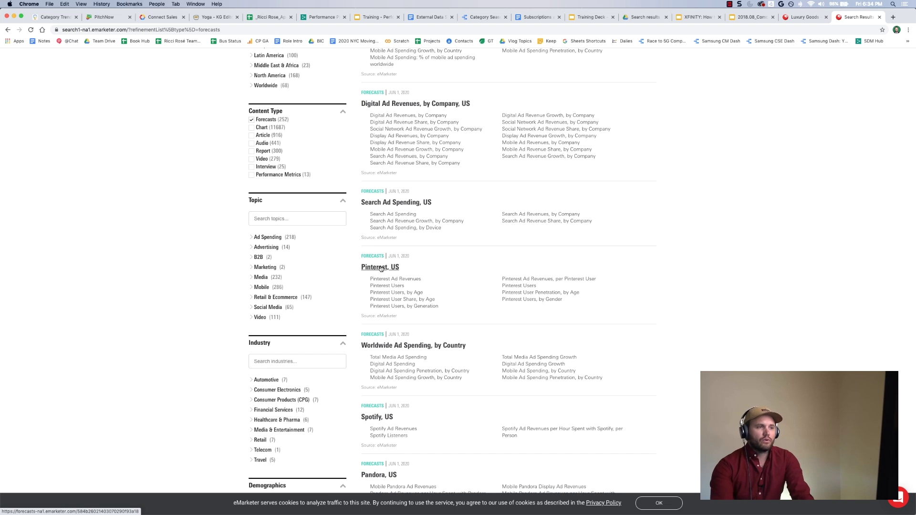
{"action": "scroll", "coordinate": [381, 268], "scroll_direction": "down", "scroll_amount": 8}
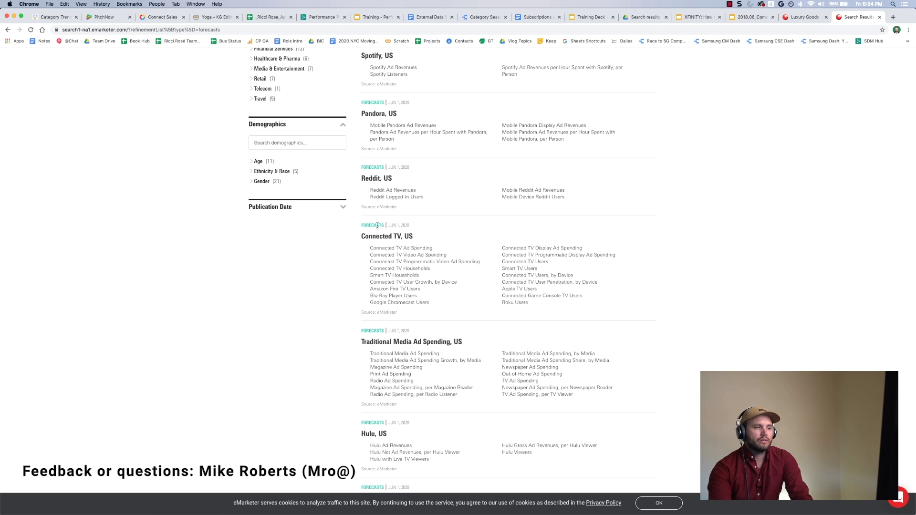
{"action": "scroll", "coordinate": [377, 225], "scroll_direction": "down", "scroll_amount": 4}
{"action": "scroll", "coordinate": [377, 225], "scroll_direction": "down", "scroll_amount": 1}
{"action": "scroll", "coordinate": [377, 227], "scroll_direction": "down", "scroll_amount": 3}
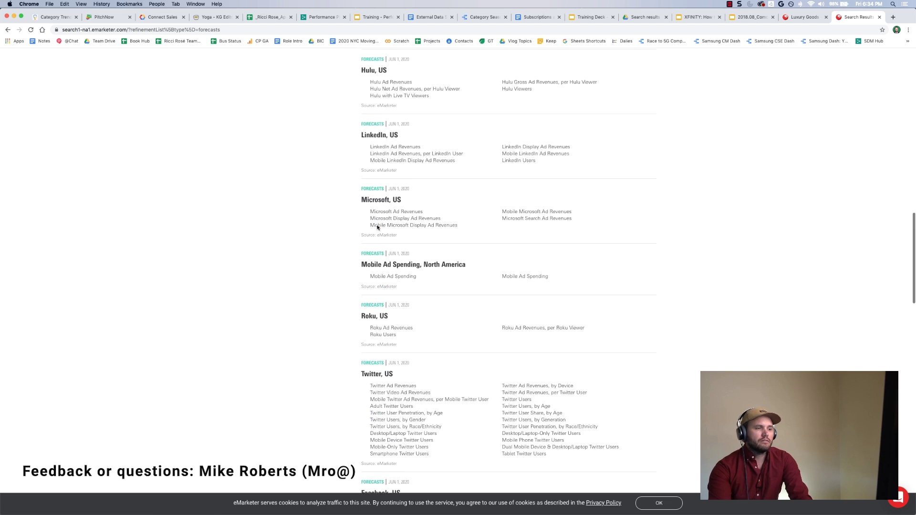
{"action": "scroll", "coordinate": [377, 228], "scroll_direction": "down", "scroll_amount": 3}
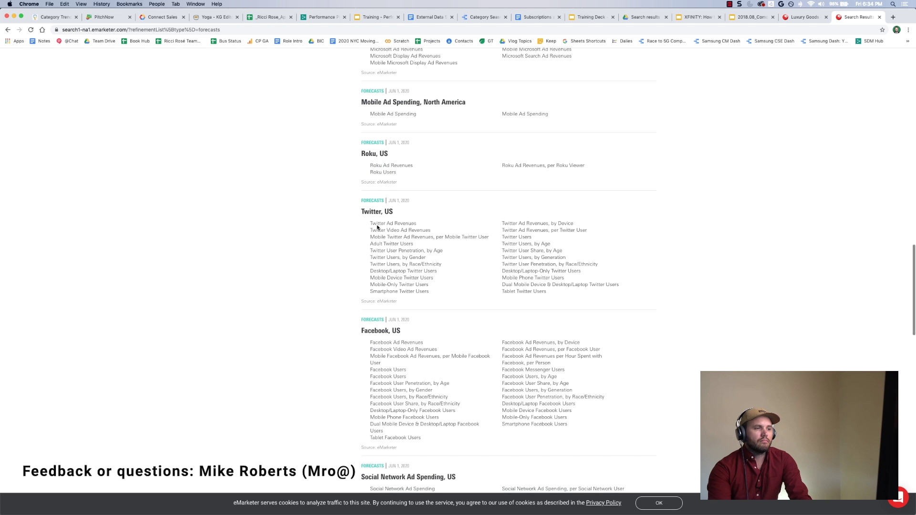
{"action": "scroll", "coordinate": [377, 228], "scroll_direction": "up", "scroll_amount": 9}
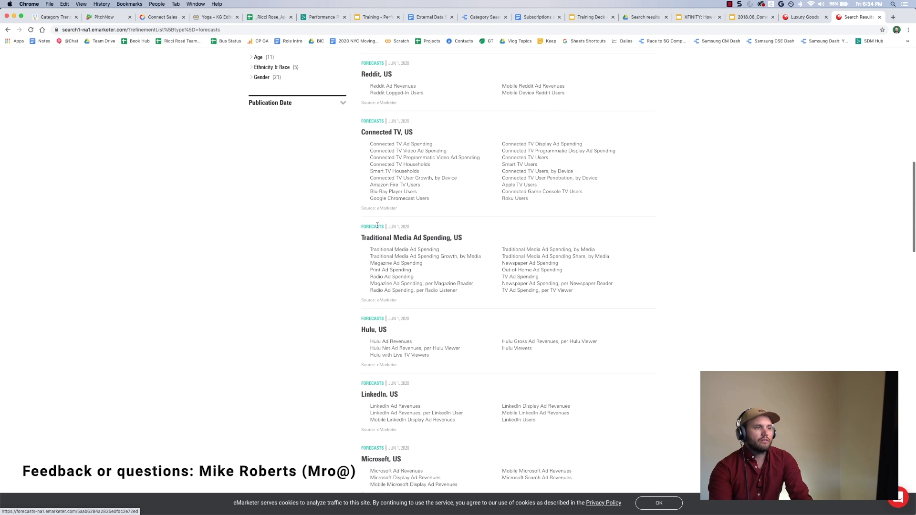
- Open the Connected TV, US forecast and chart Connected TV Users (203.0–219.4 million, 2020–2024)
{"action": "left_click", "coordinate": [380, 131]}
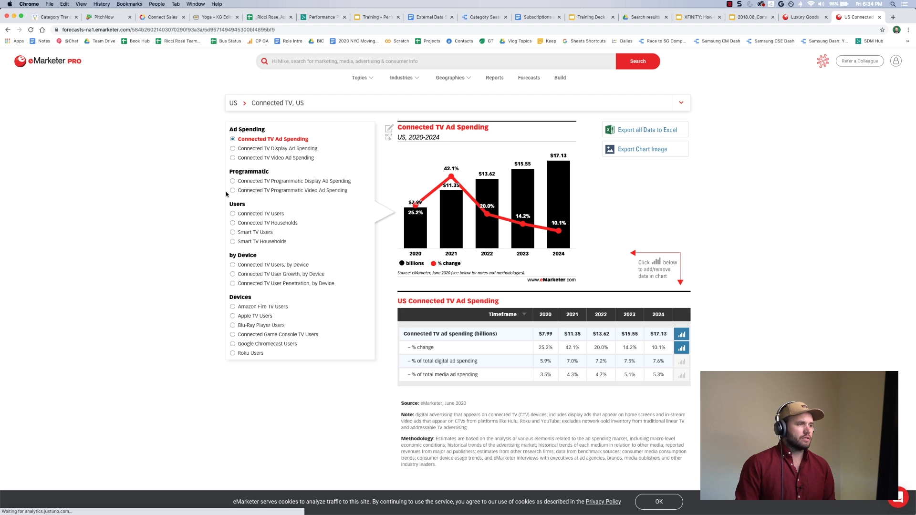
{"action": "left_click", "coordinate": [233, 215]}
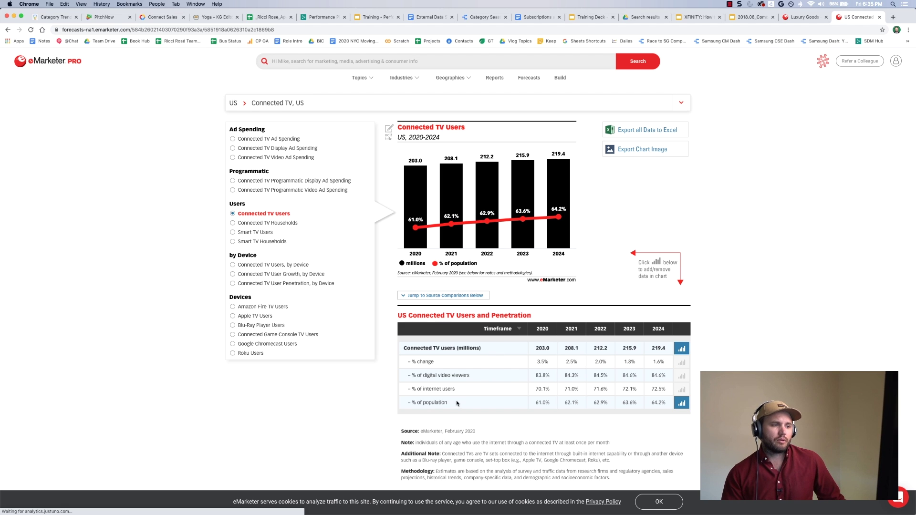
- Hide the % of population line and chart % of digital video viewers instead
{"action": "left_click", "coordinate": [681, 404]}
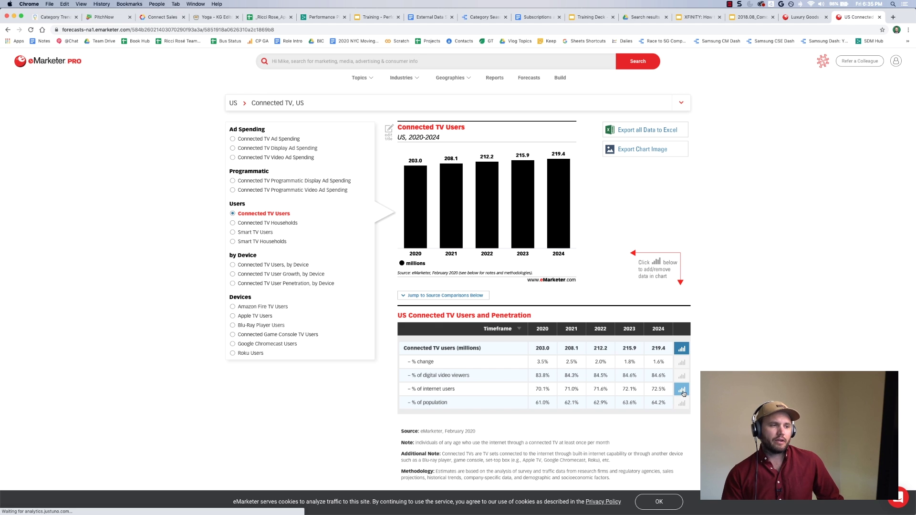
{"action": "left_click", "coordinate": [684, 376]}
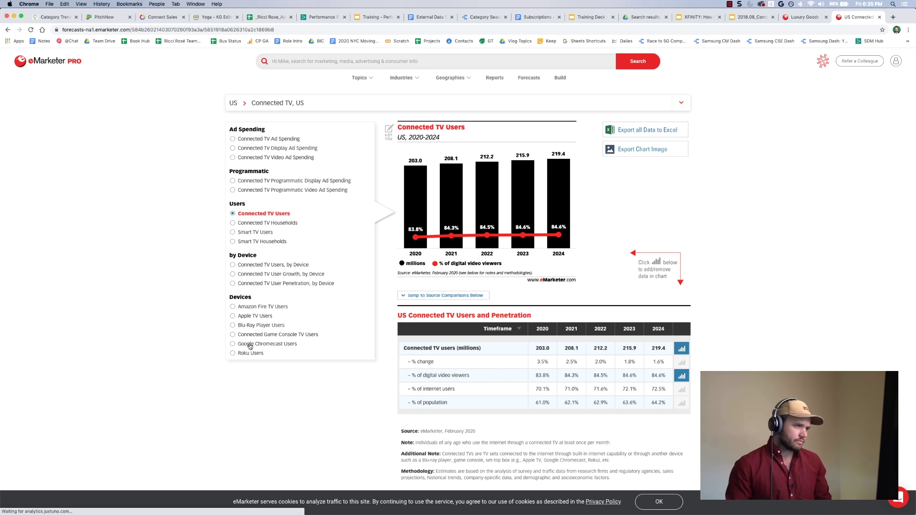
{"action": "scroll", "coordinate": [249, 346], "scroll_direction": "down", "scroll_amount": 7}
{"action": "scroll", "coordinate": [249, 346], "scroll_direction": "up", "scroll_amount": 10}
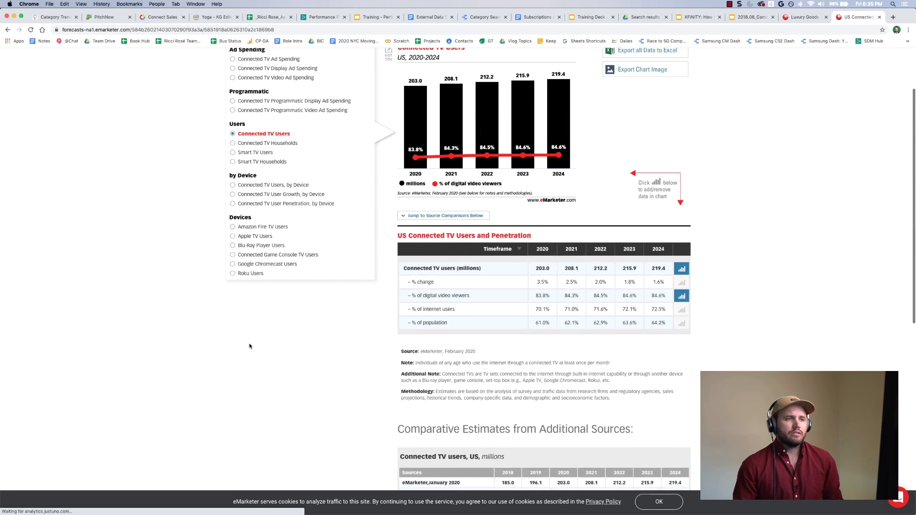